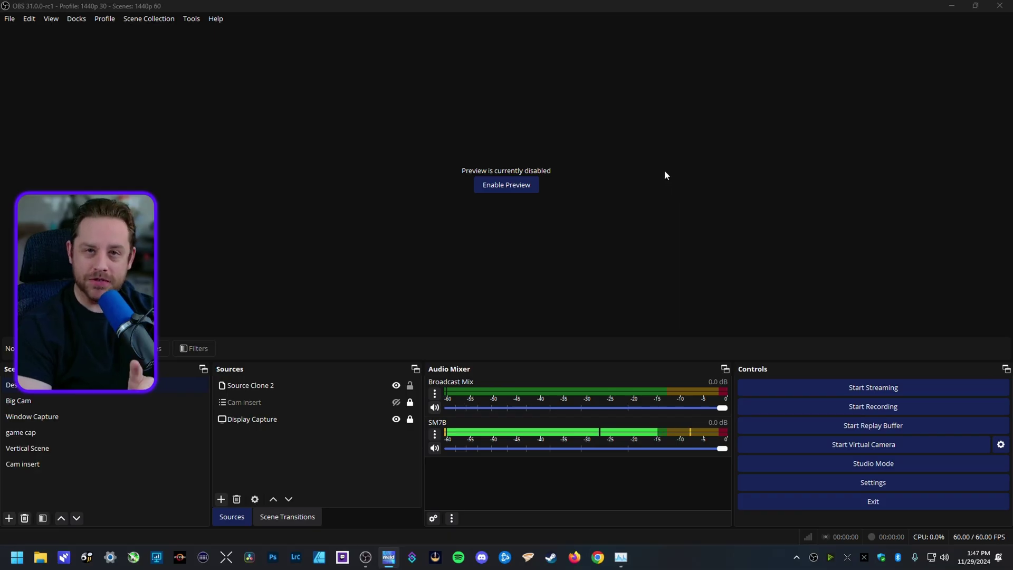
# Step: Open the Recording tab of the Output settings and scroll down to the encoder settings
pyautogui.click(834, 484)
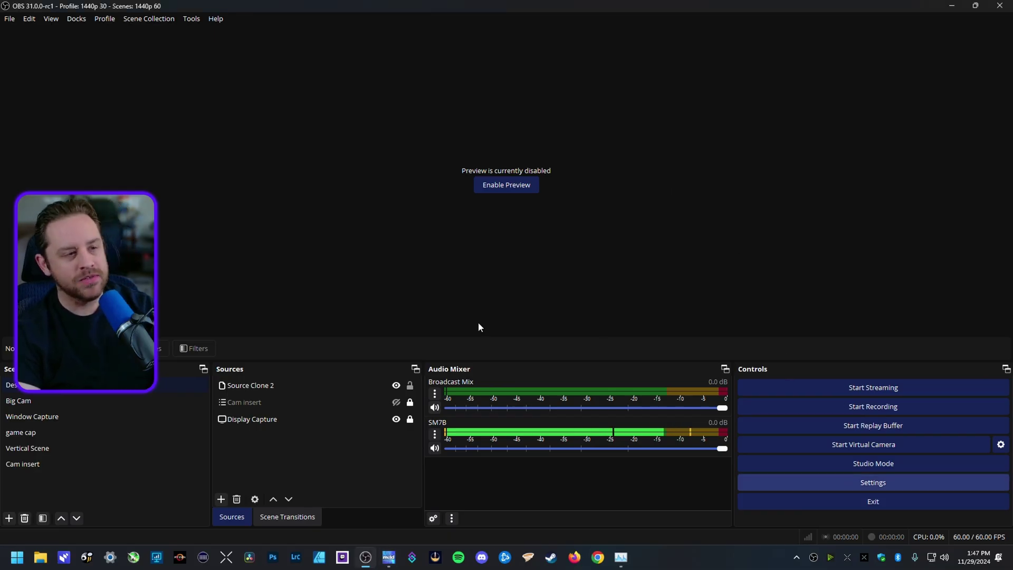
pyautogui.click(299, 152)
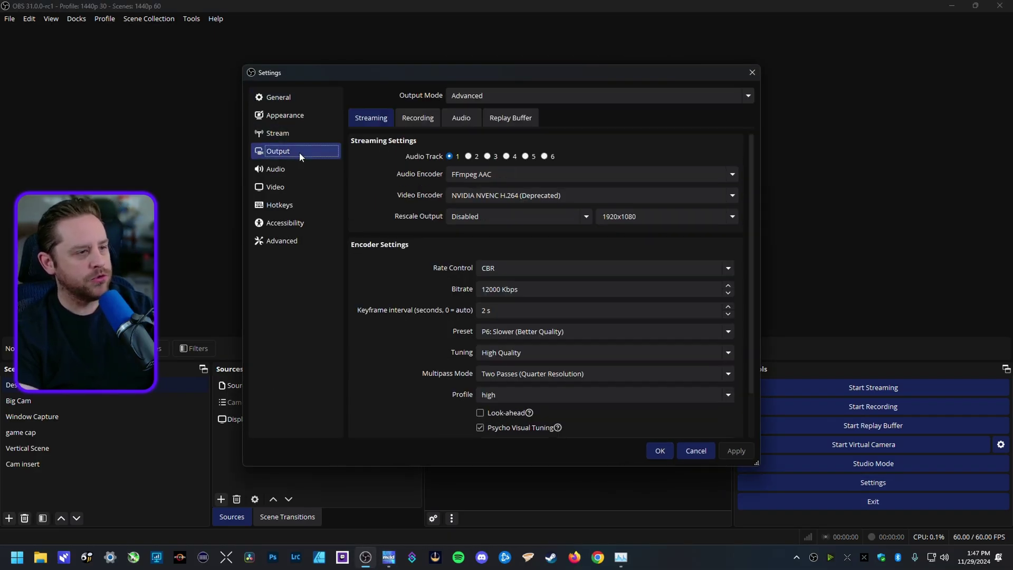
pyautogui.click(414, 120)
pyautogui.scroll(-5, 397, 311)
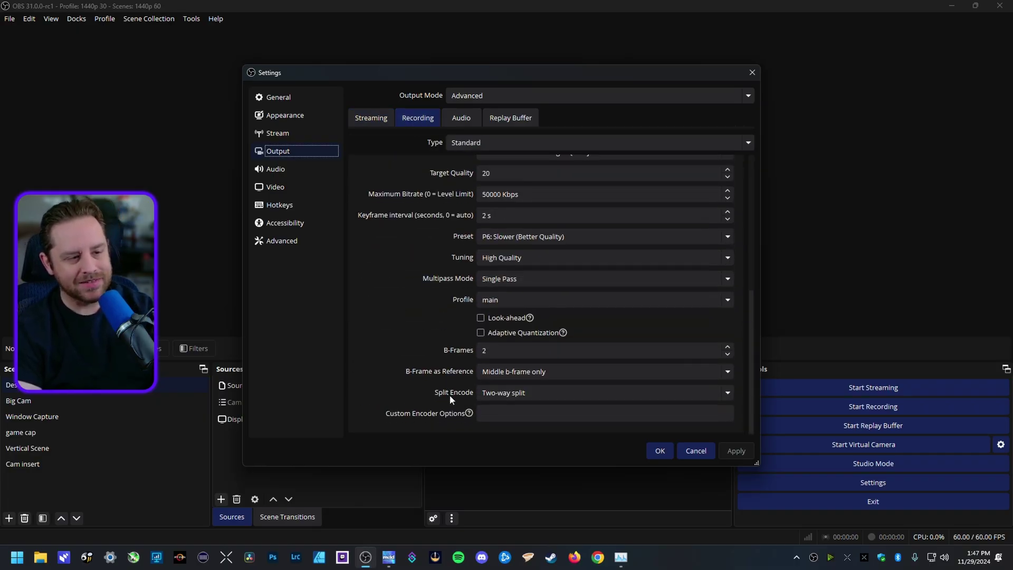
# Step: Set Split Encode to Two-way split, after trying Auto and Disabled
pyautogui.click(480, 397)
pyautogui.click(490, 408)
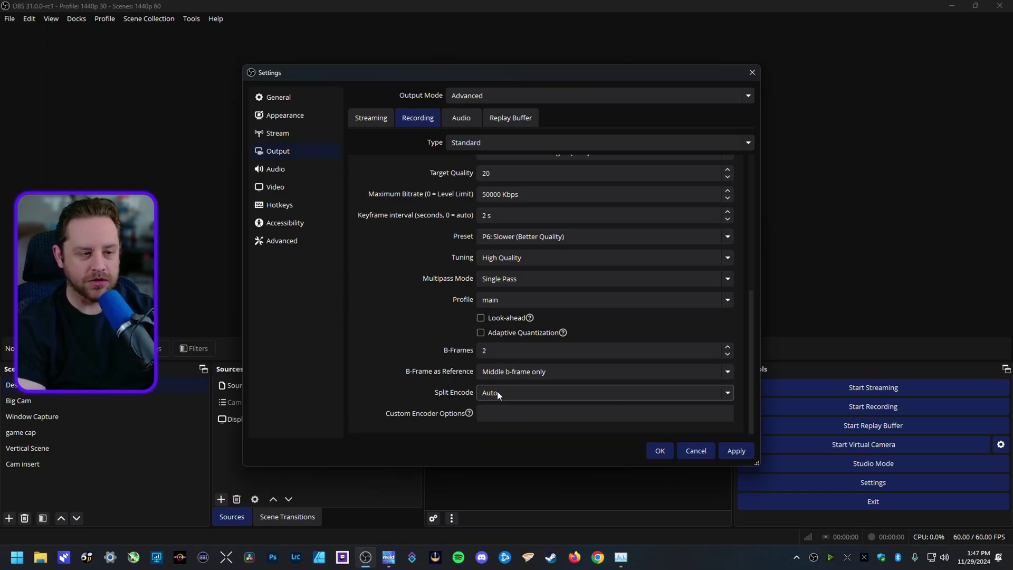
pyautogui.click(499, 394)
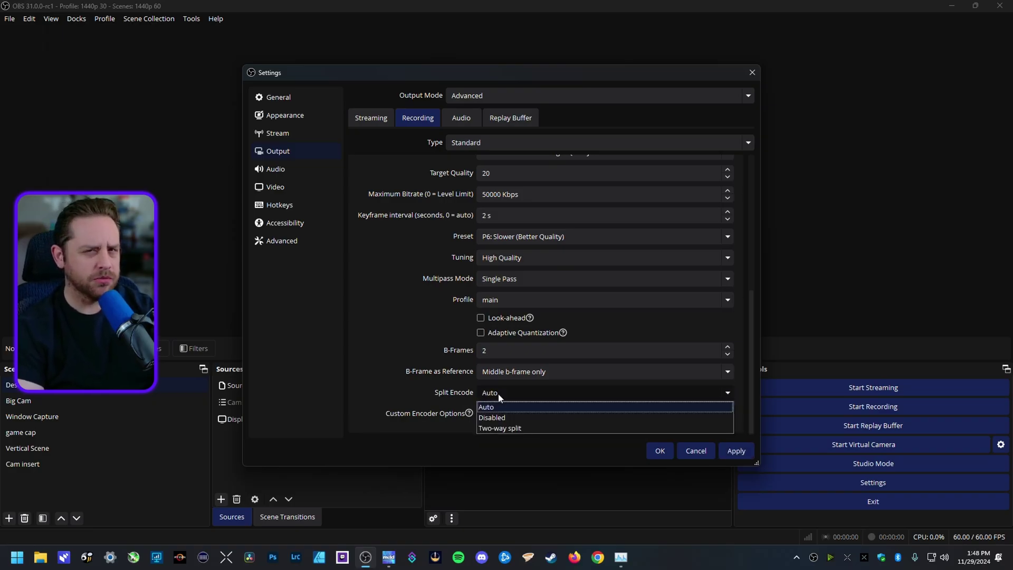
pyautogui.click(506, 418)
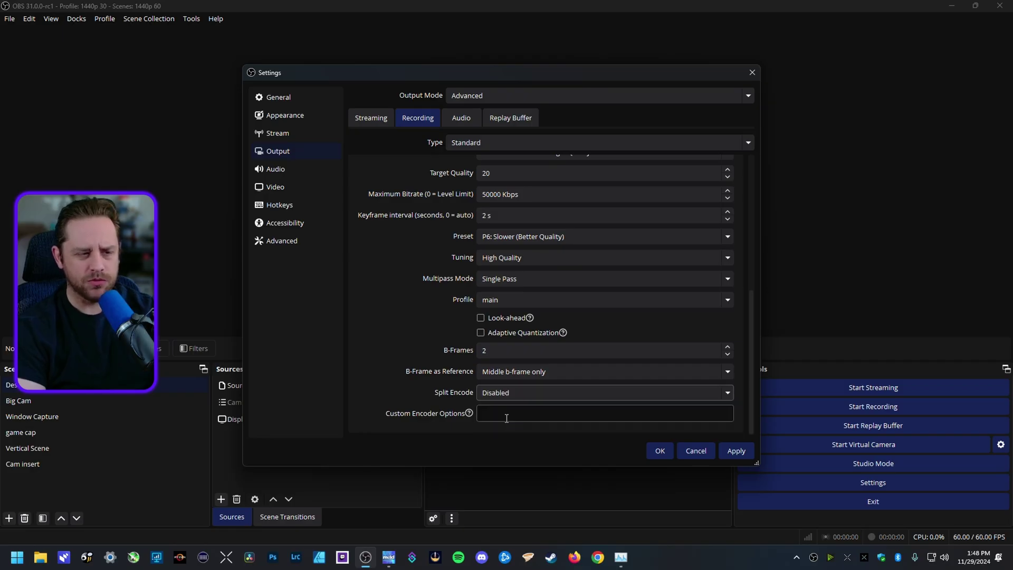
pyautogui.click(503, 397)
pyautogui.click(505, 426)
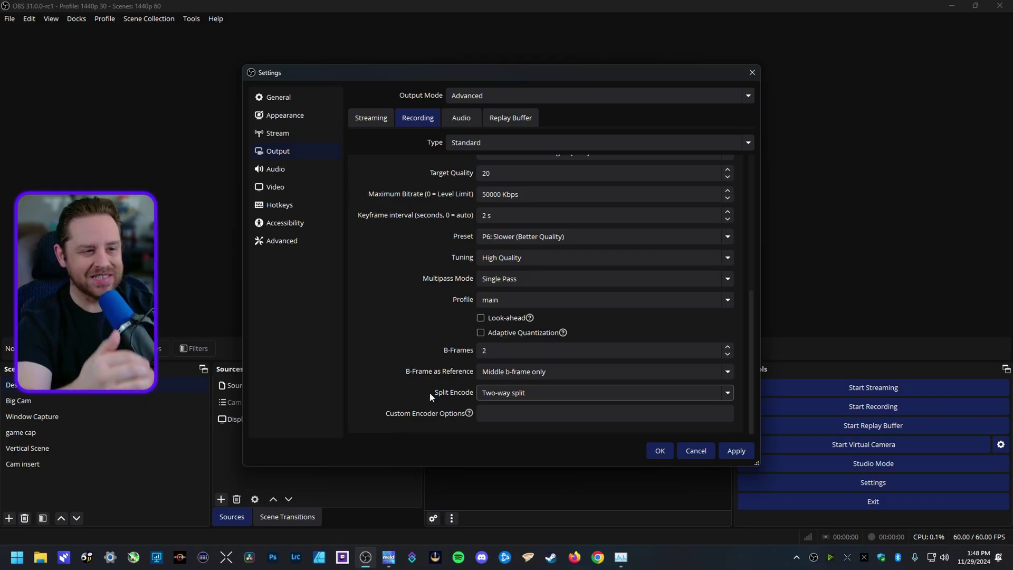
pyautogui.scroll(2, 435, 367)
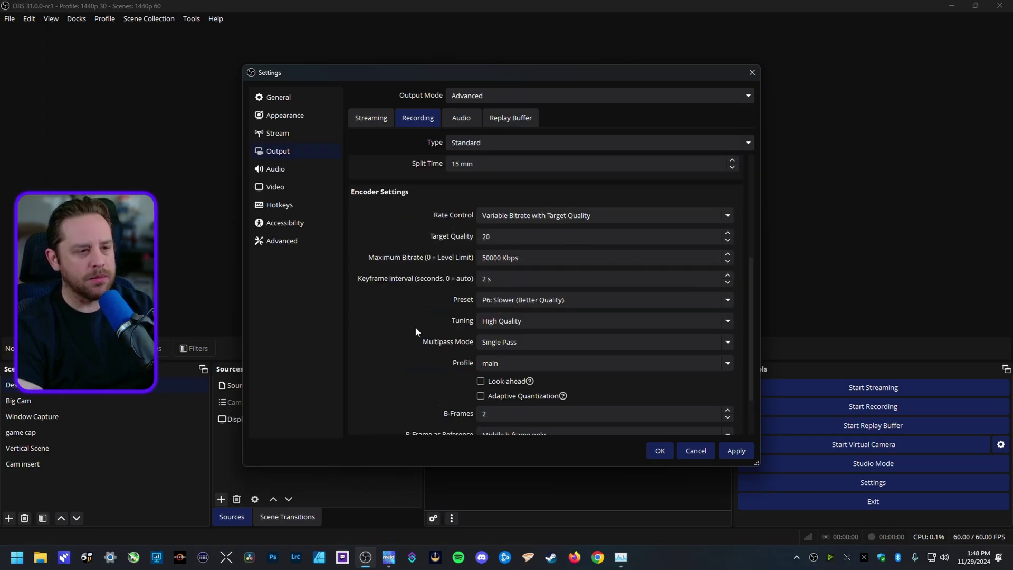
pyautogui.click(482, 301)
pyautogui.click(504, 325)
pyautogui.click(504, 300)
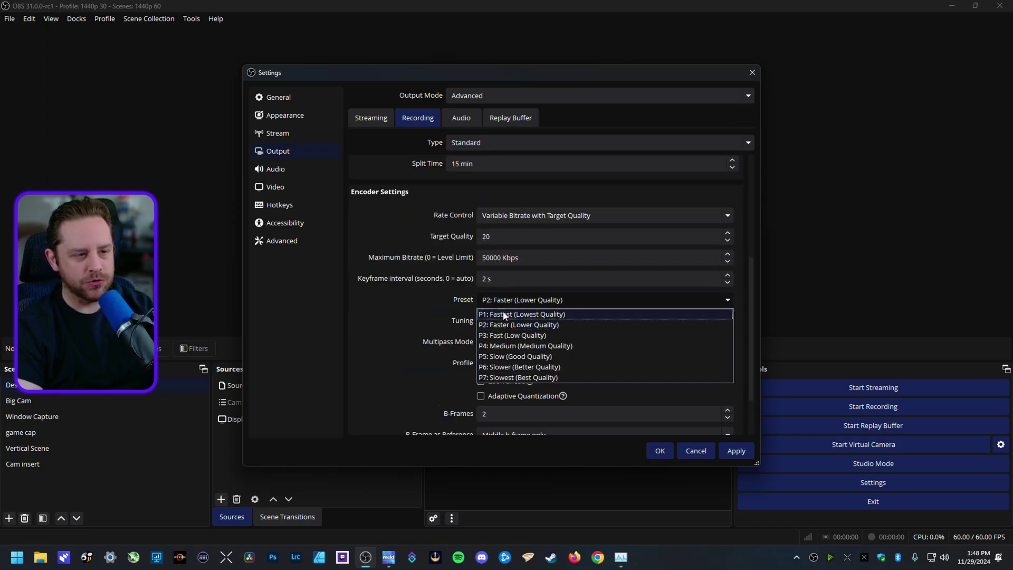
pyautogui.click(504, 314)
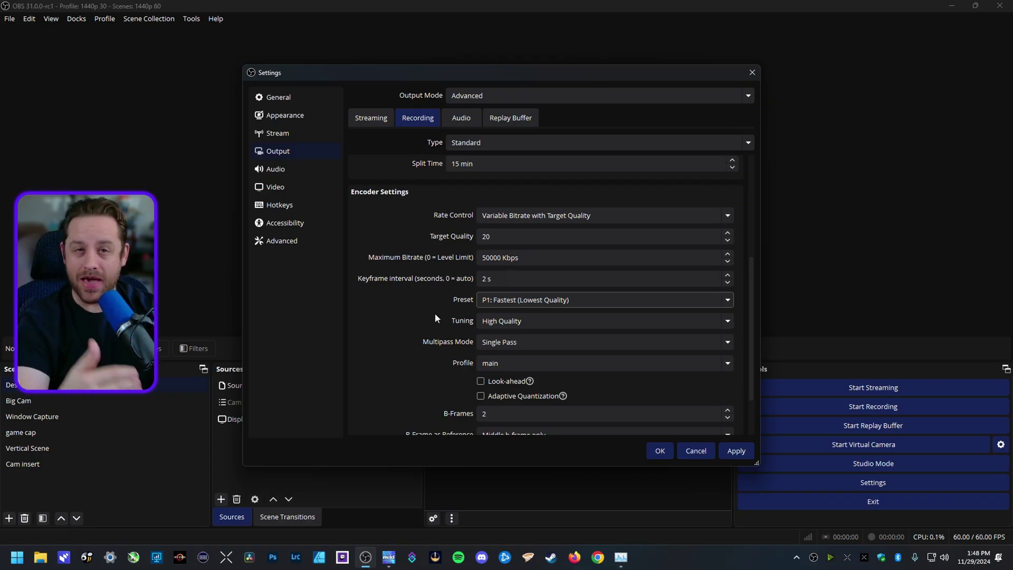
pyautogui.click(498, 303)
pyautogui.click(499, 365)
pyautogui.scroll(-2, 381, 320)
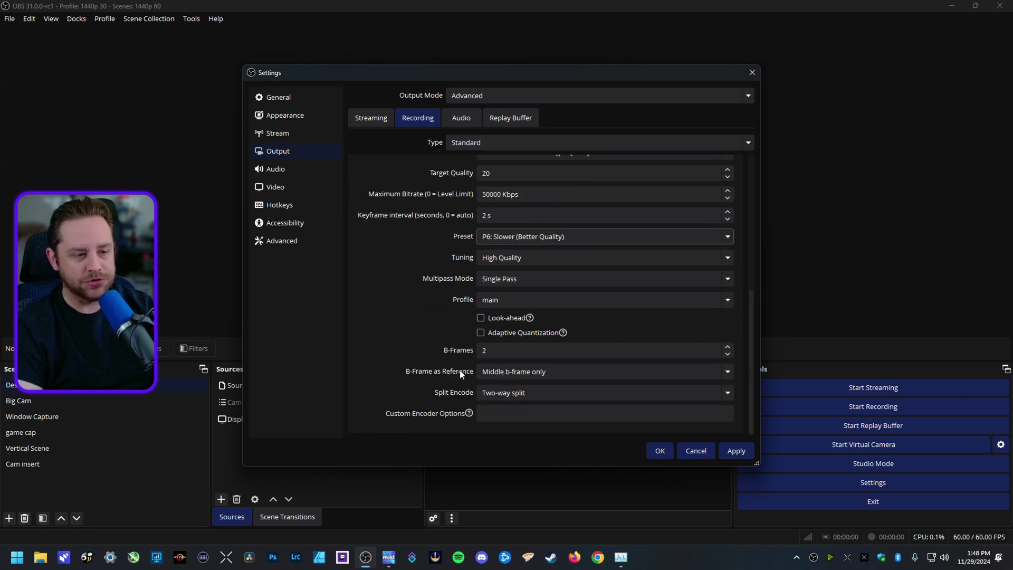
pyautogui.scroll(2, 427, 336)
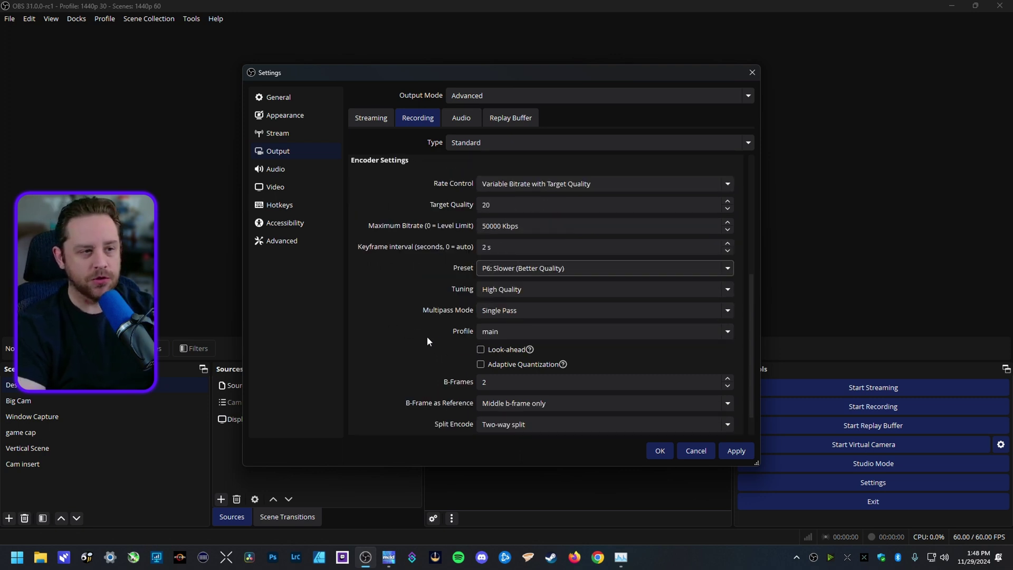
pyautogui.click(491, 300)
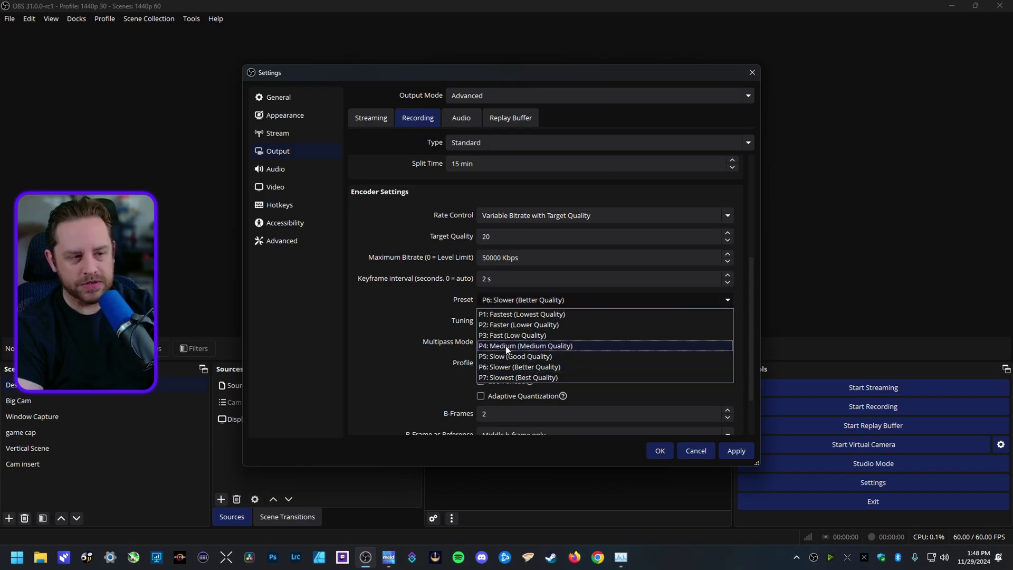
pyautogui.click(406, 356)
pyautogui.scroll(-2, 405, 356)
pyautogui.click(488, 393)
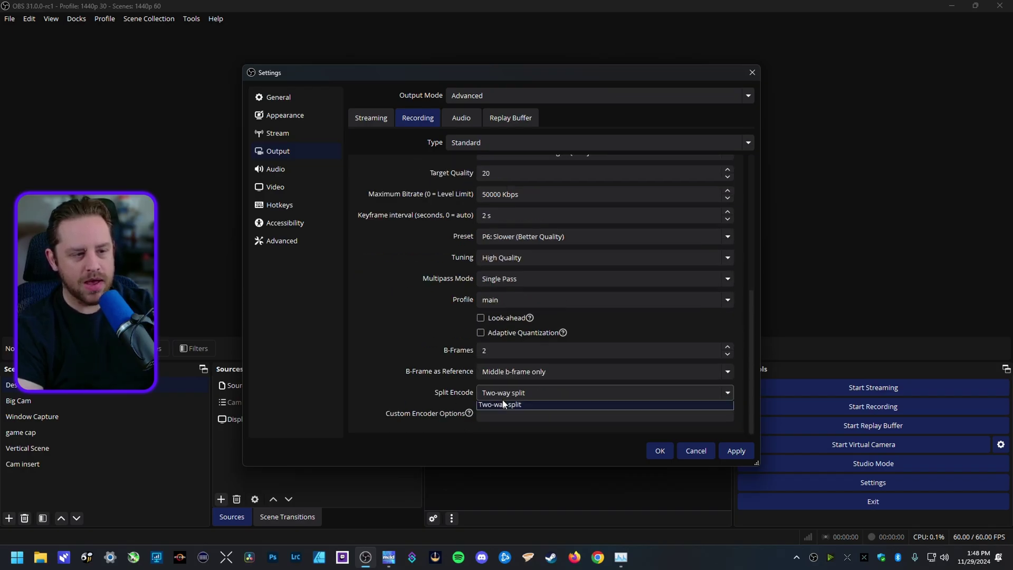
pyautogui.click(494, 429)
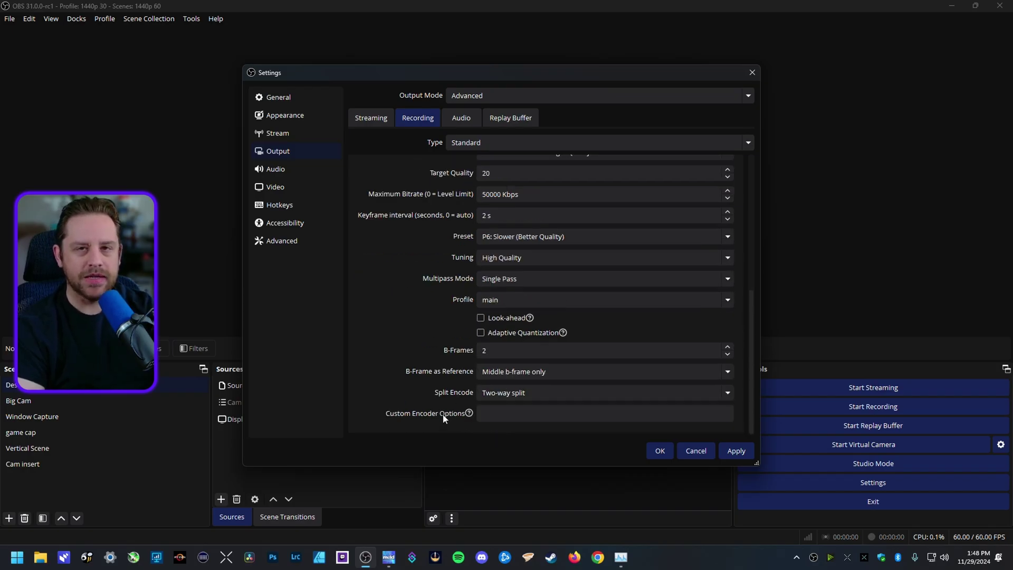
pyautogui.moveTo(443, 417)
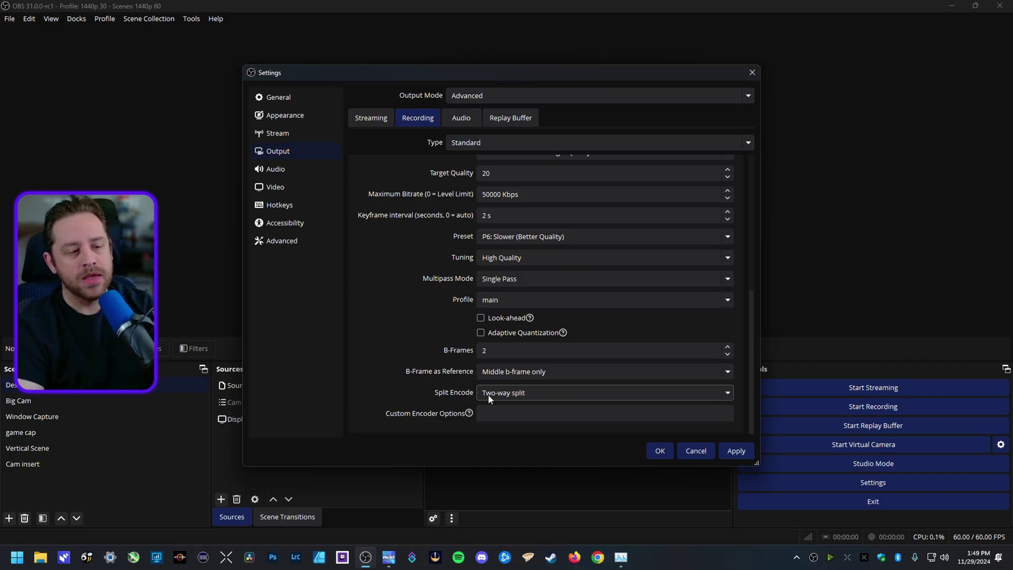
# Step: Change the recording video encoder to NVIDIA NVENC HEVC, briefly trying NVIDIA NVENC H.264 first
pyautogui.scroll(6, 423, 387)
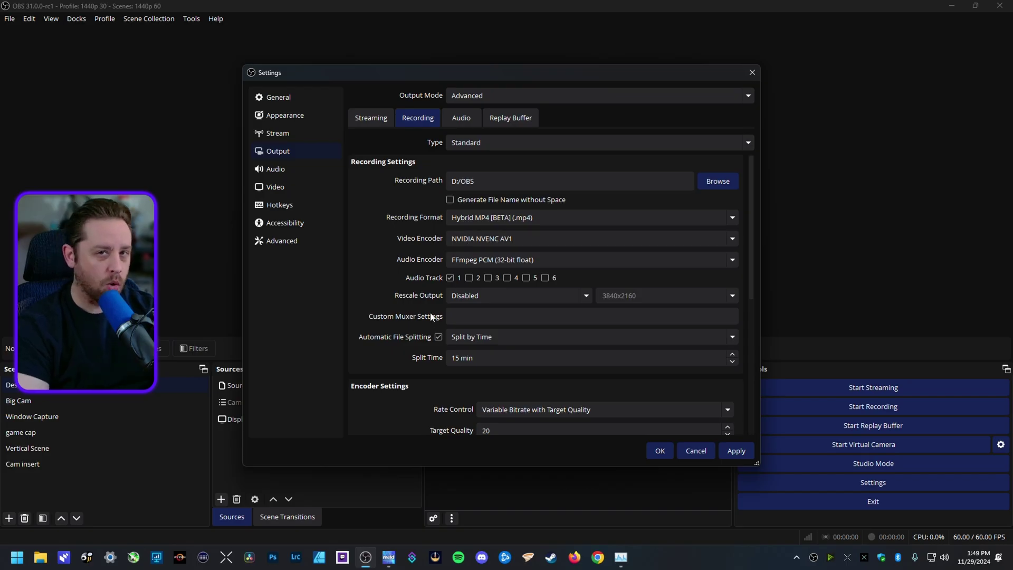
pyautogui.click(483, 238)
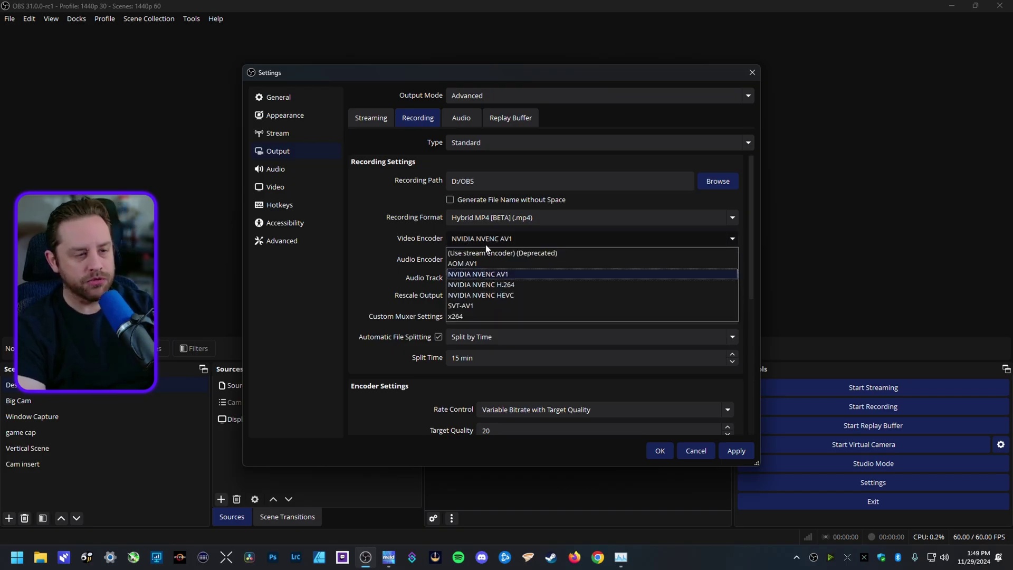
pyautogui.click(487, 285)
pyautogui.scroll(-5, 389, 311)
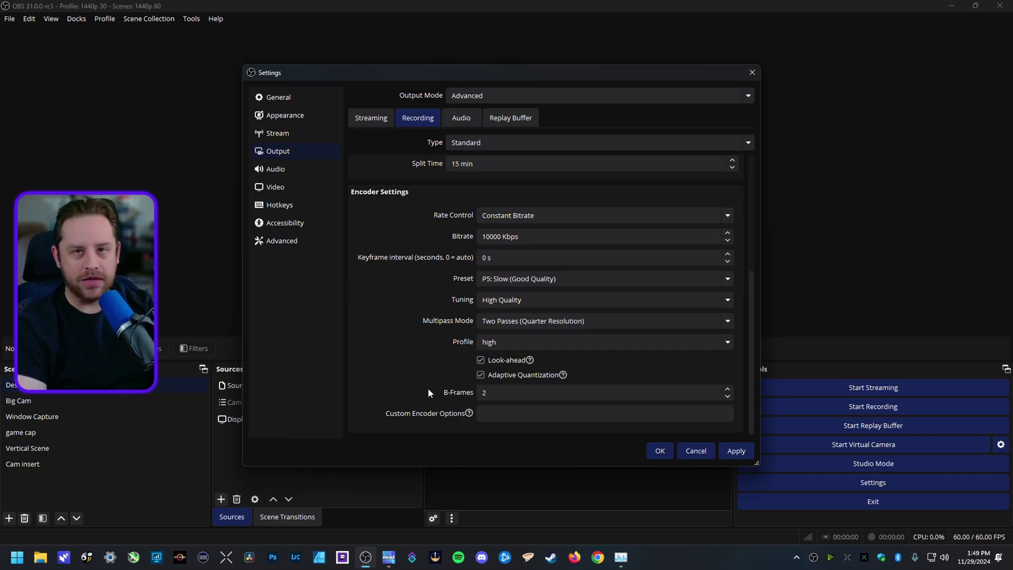
pyautogui.scroll(4, 420, 362)
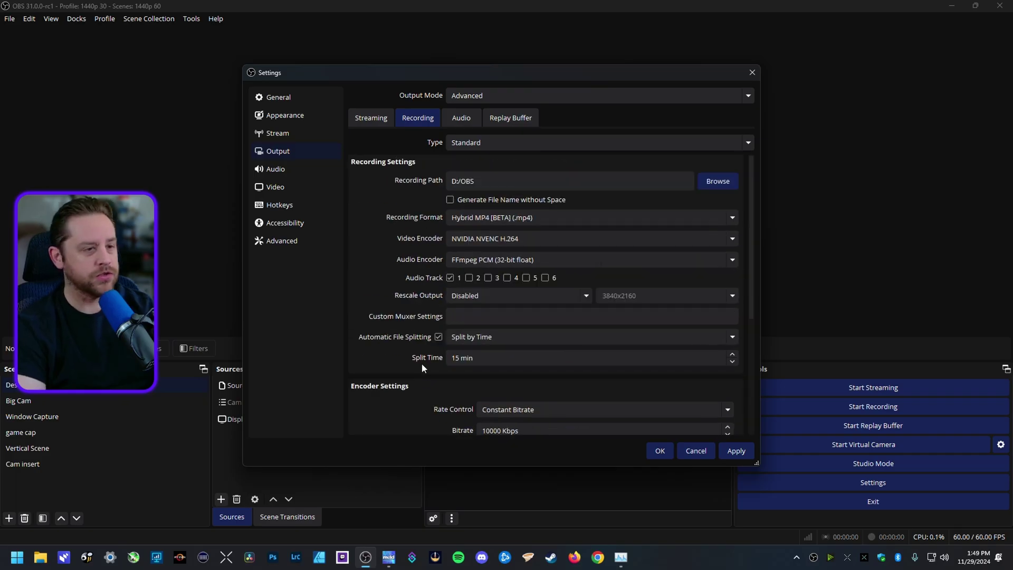
pyautogui.click(524, 238)
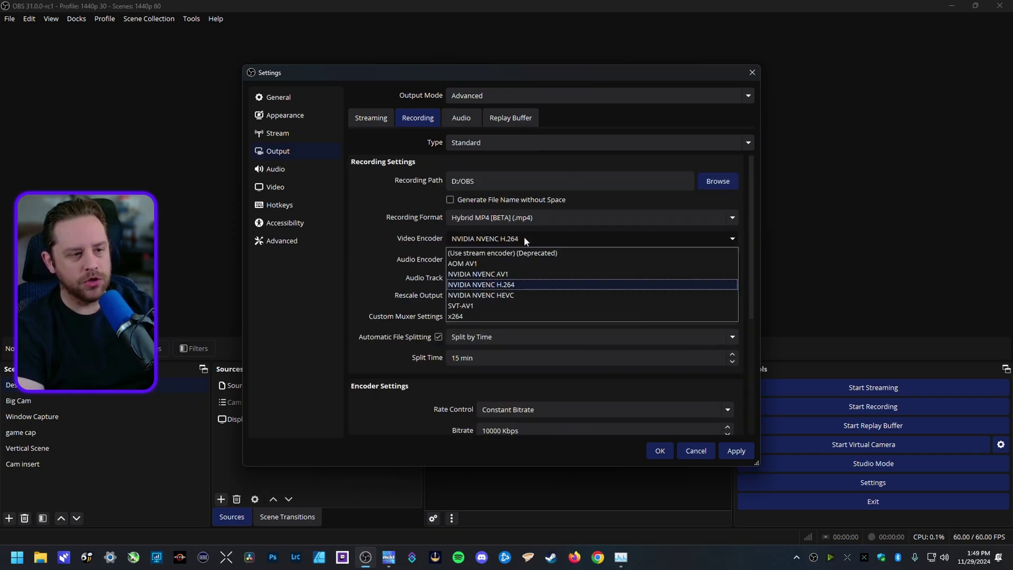
pyautogui.click(502, 295)
# Step: Set rate control to Variable Bitrate with Target Quality, 50000 Kbps max bitrate and 2 s keyframes
pyautogui.scroll(-3, 381, 300)
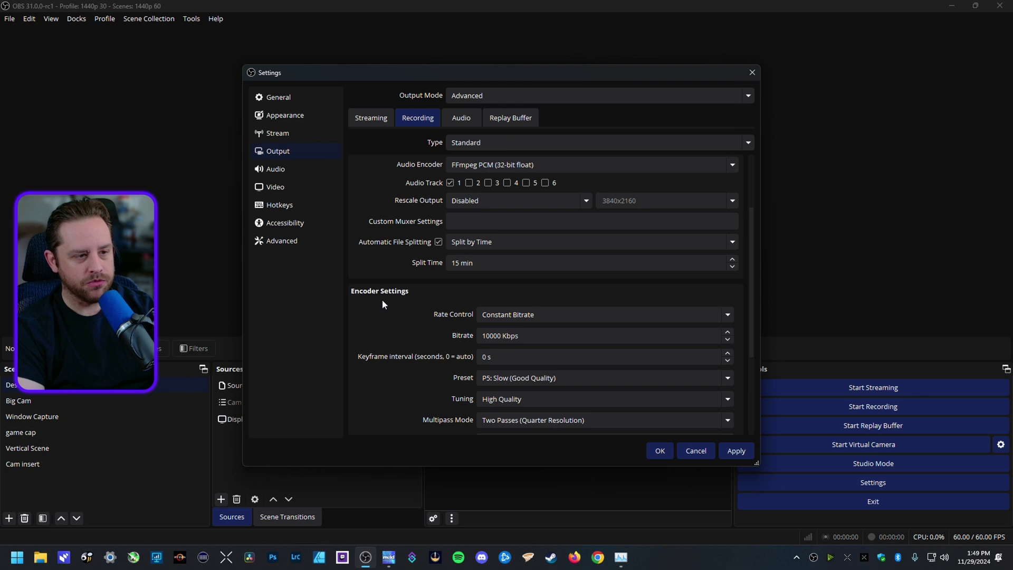
pyautogui.click(513, 314)
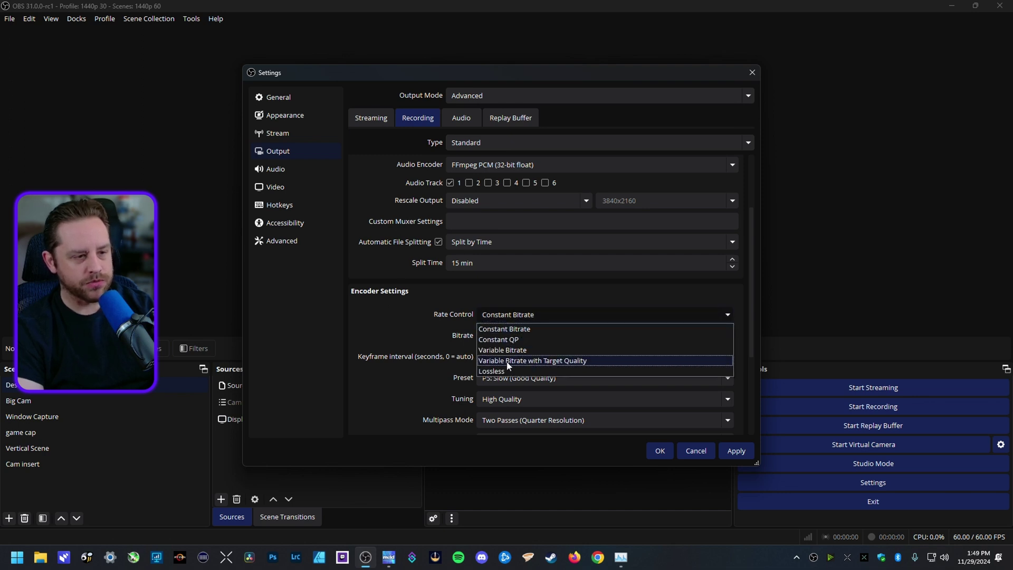
pyautogui.click(492, 362)
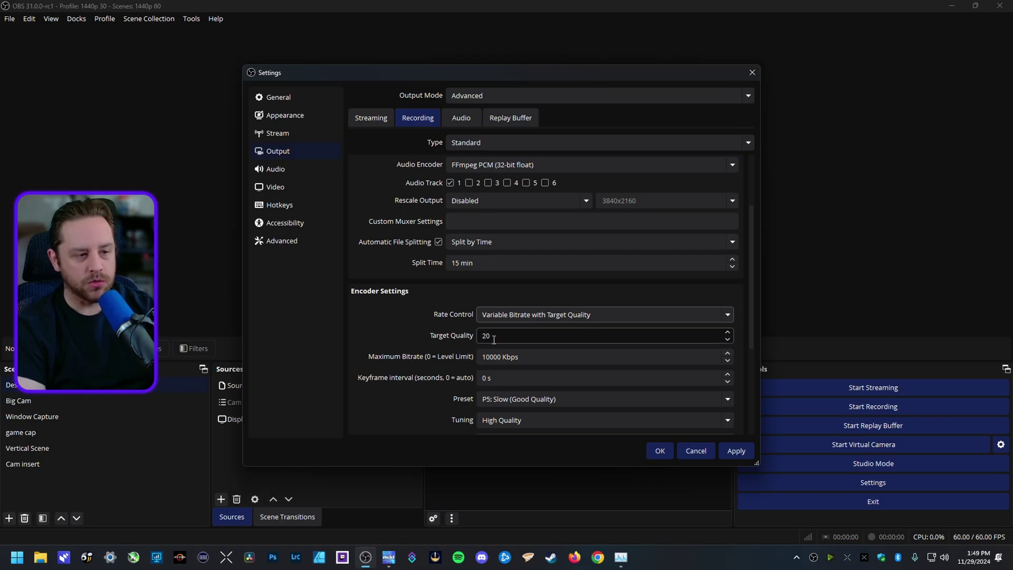
pyautogui.click(482, 357)
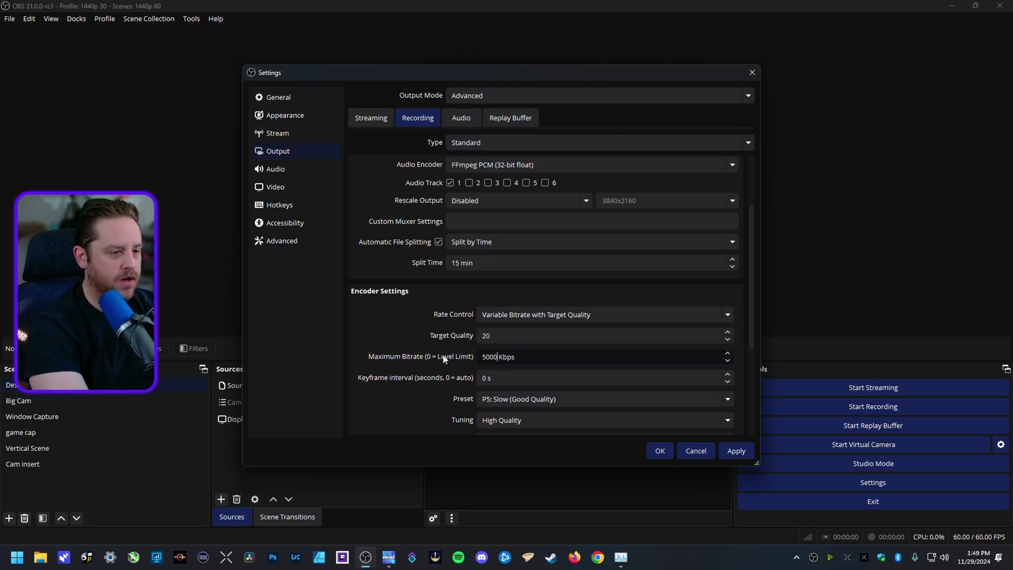
pyautogui.click(466, 378)
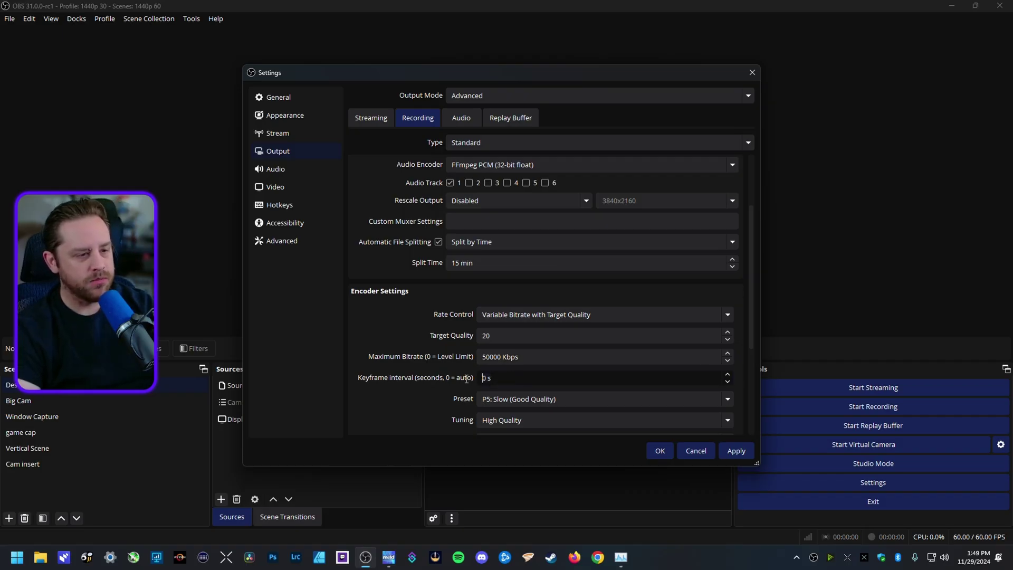
pyautogui.write('2')
# Step: Choose the P6: Slower preset and Single Pass multipass mode
pyautogui.scroll(-1, 426, 388)
pyautogui.click(491, 368)
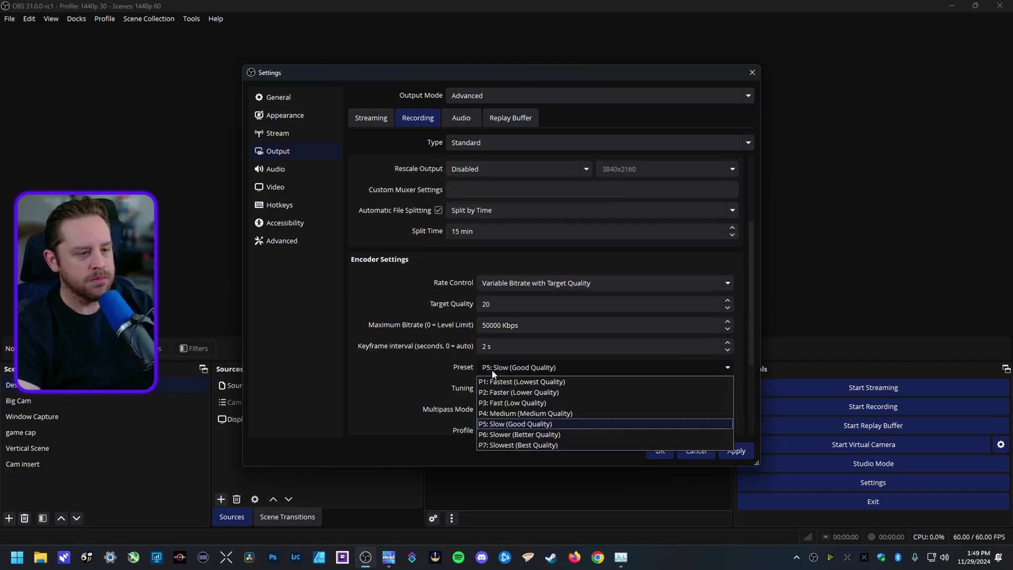
pyautogui.click(506, 436)
pyautogui.scroll(-1, 406, 387)
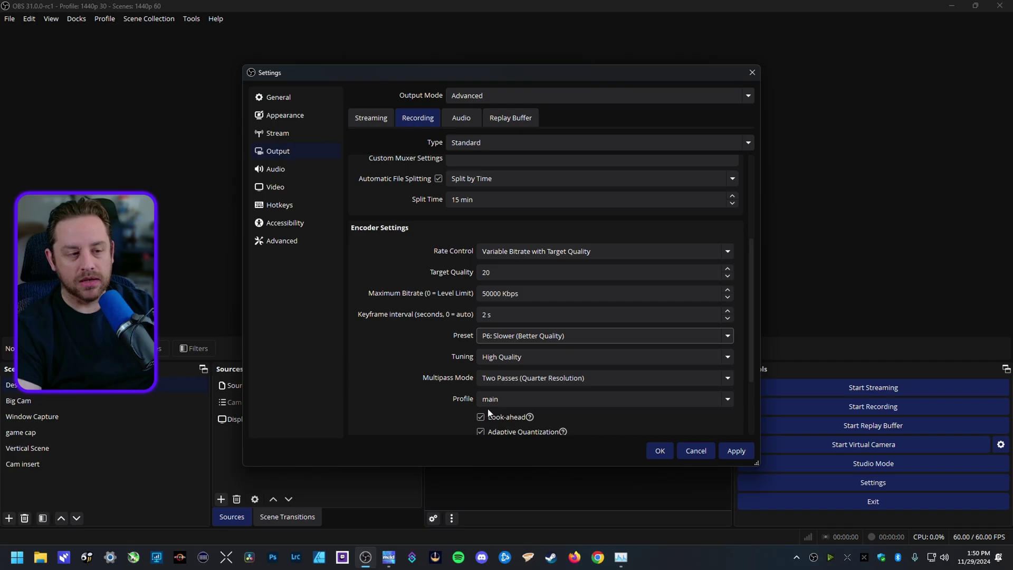
pyautogui.click(514, 382)
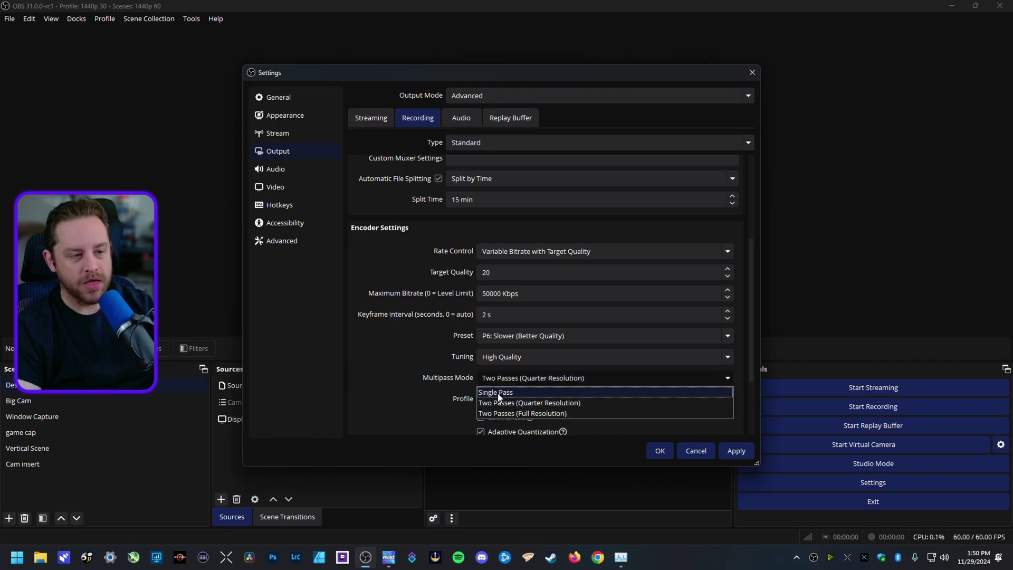
pyautogui.click(499, 394)
pyautogui.scroll(-1, 449, 386)
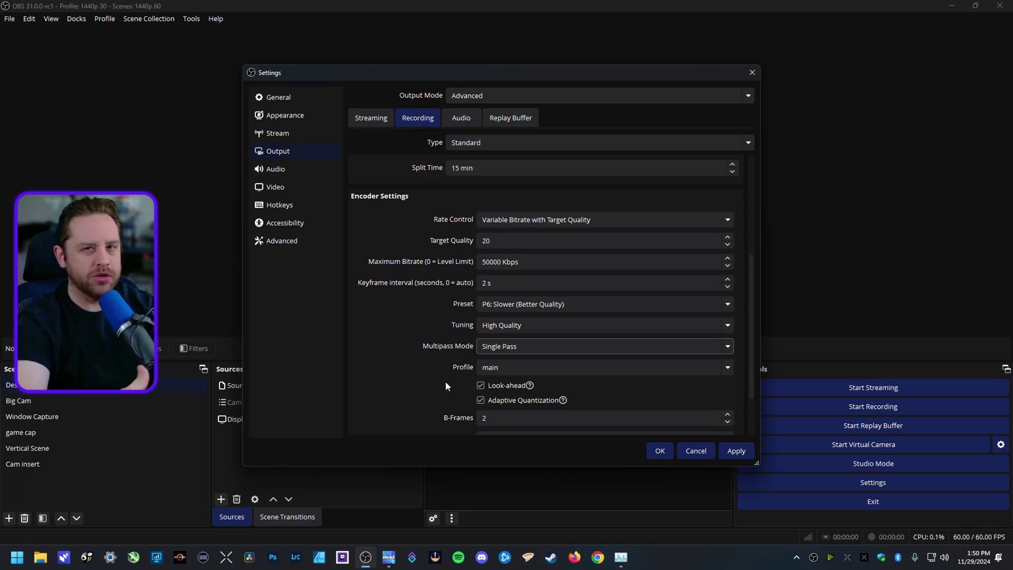
# Step: Turn off Look-ahead and Adaptive Quantization for the recording encoder
pyautogui.click(481, 385)
pyautogui.click(498, 400)
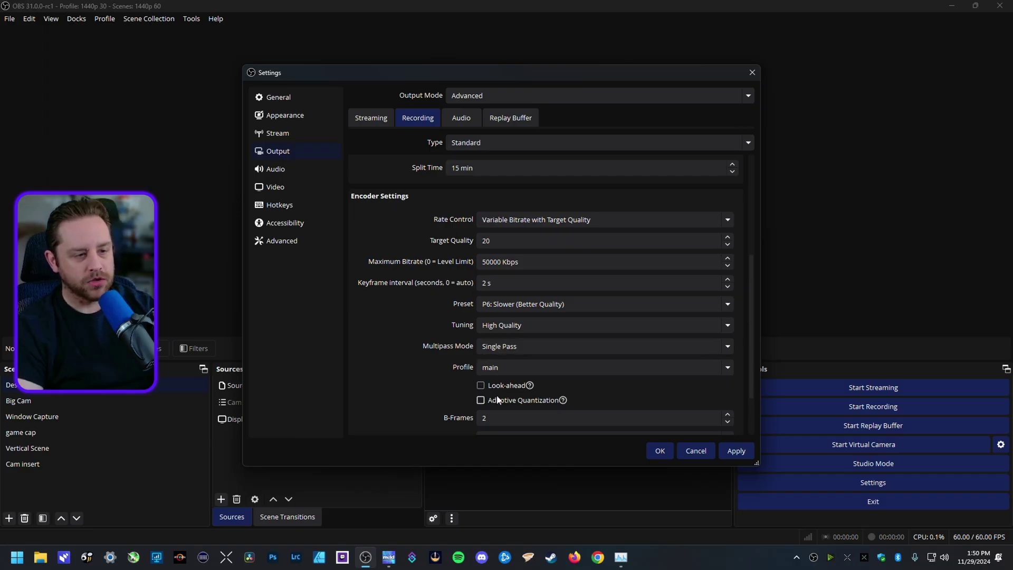
pyautogui.moveTo(484, 405)
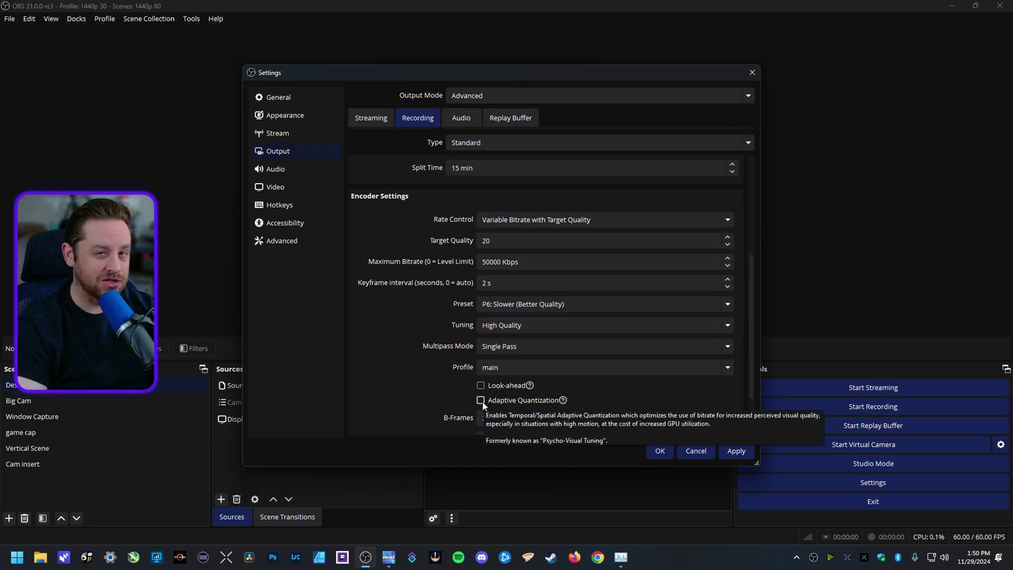
pyautogui.scroll(-1, 392, 349)
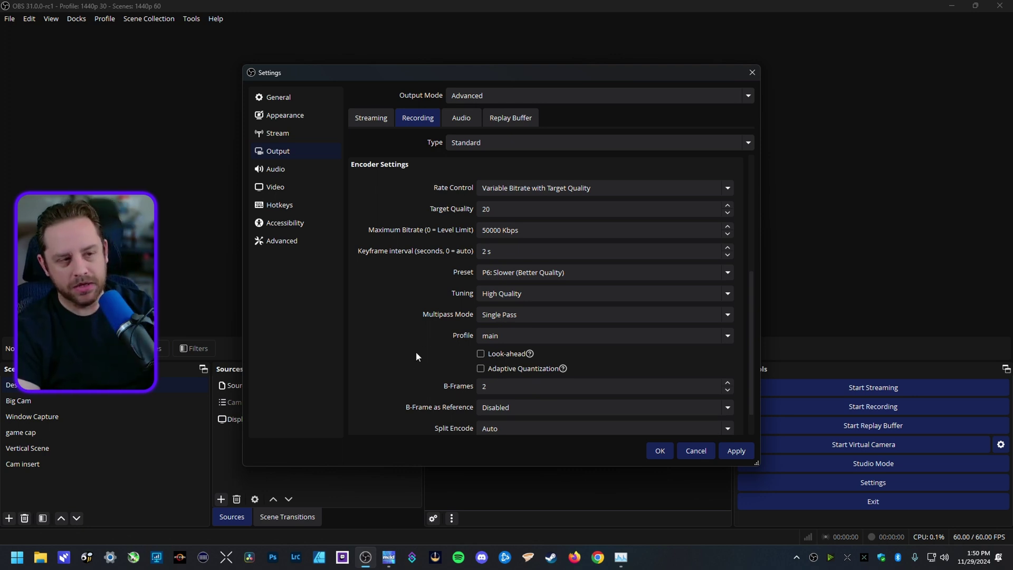
pyautogui.click(485, 230)
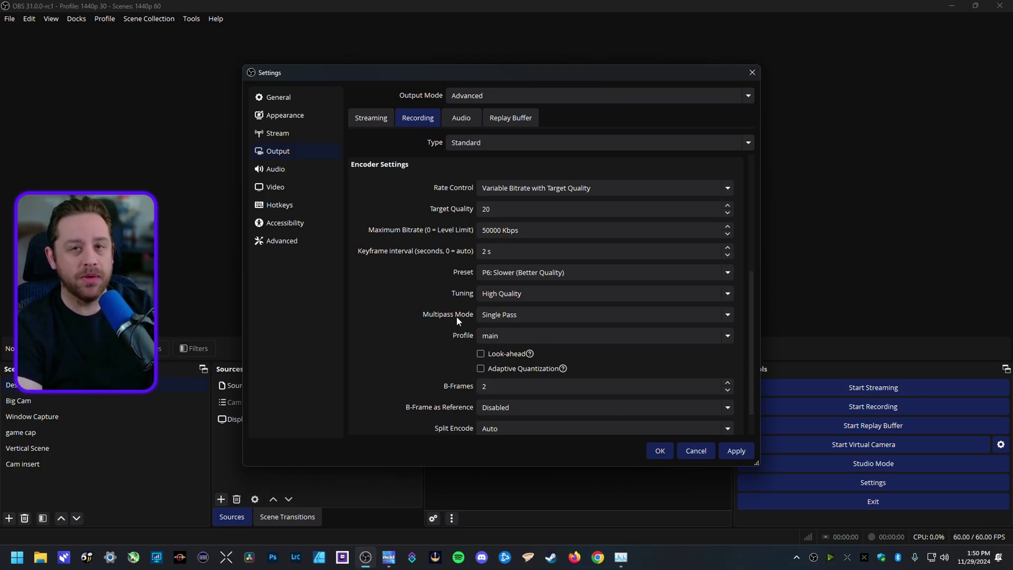
pyautogui.scroll(-1, 457, 319)
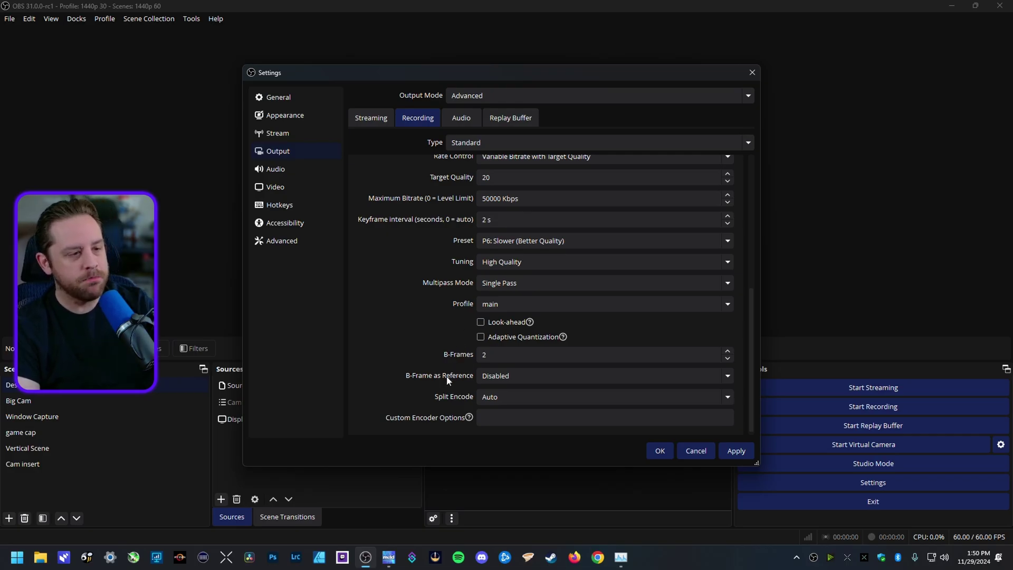
# Step: Set B-Frame as Reference to Middle b-frame only
pyautogui.click(496, 377)
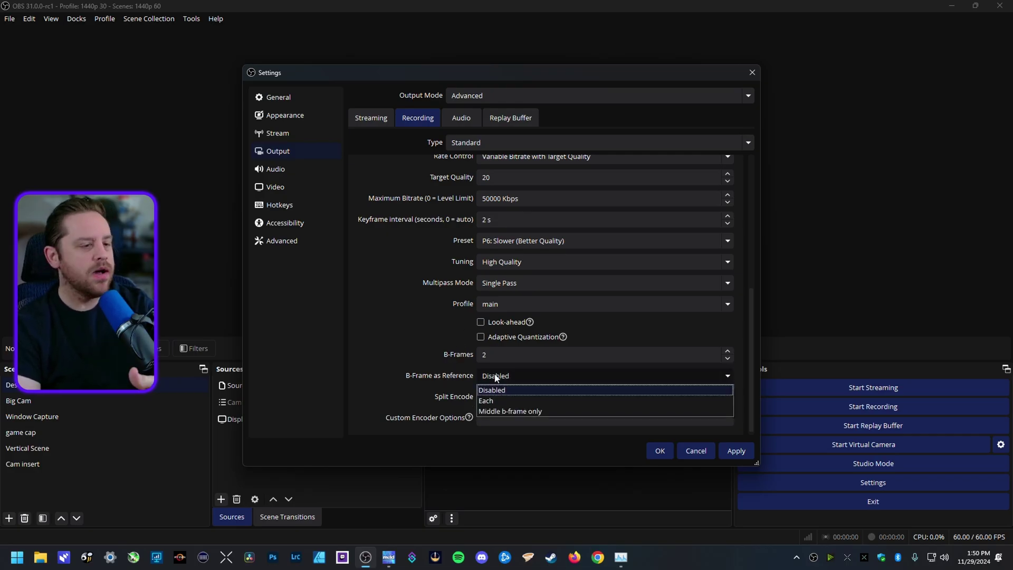
pyautogui.click(515, 411)
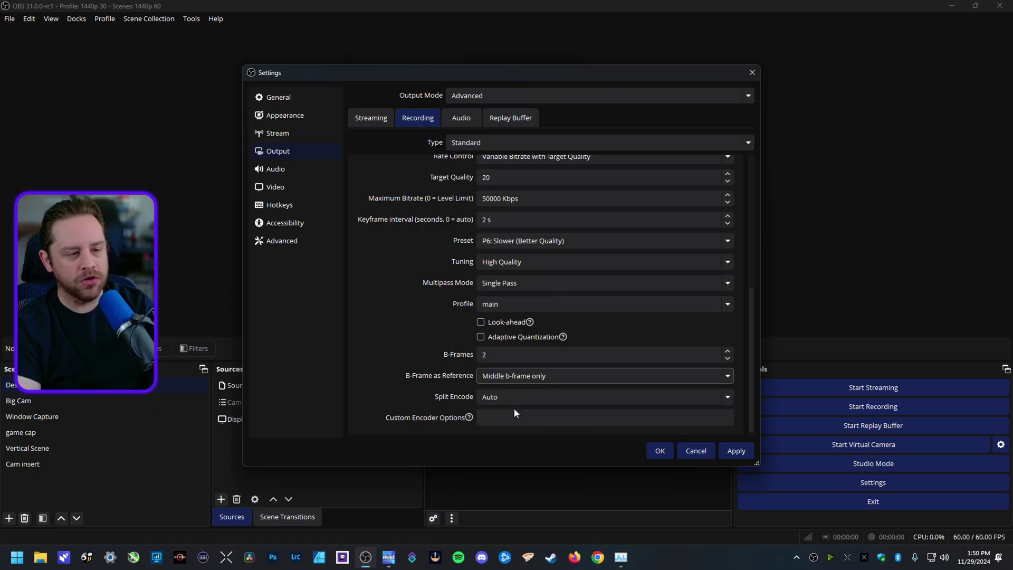
pyautogui.click(518, 377)
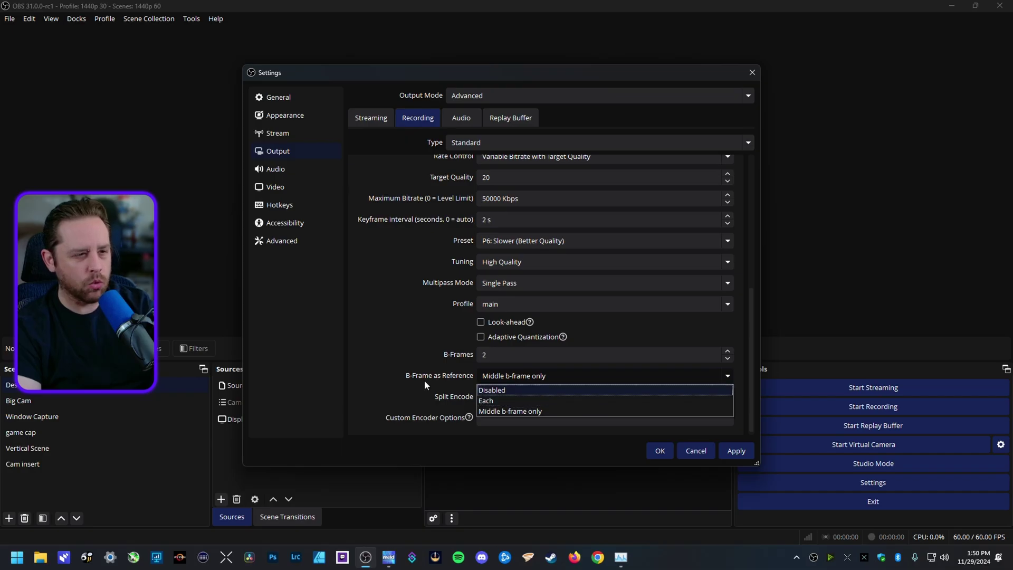
pyautogui.click(511, 412)
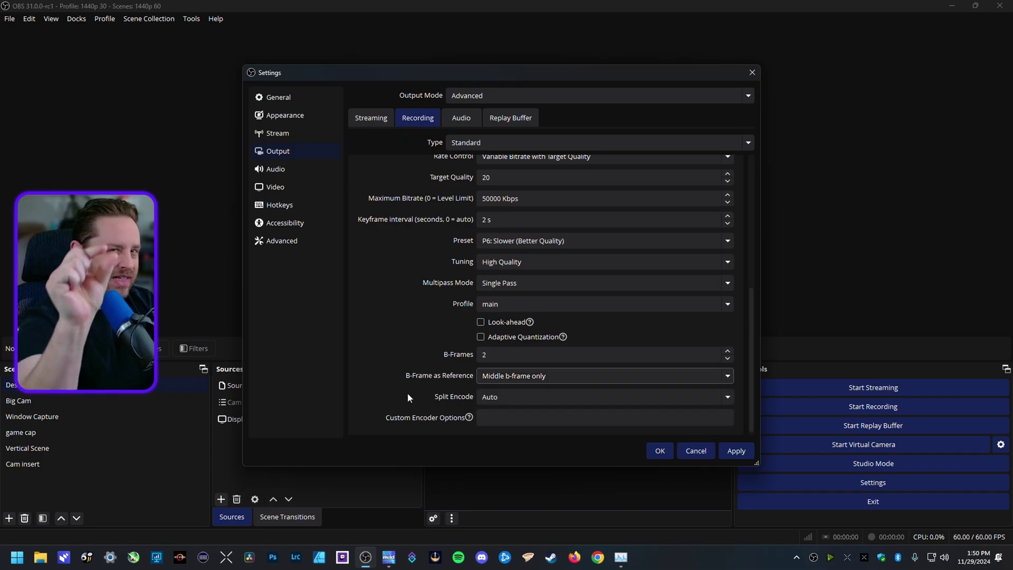
pyautogui.press('Tab')
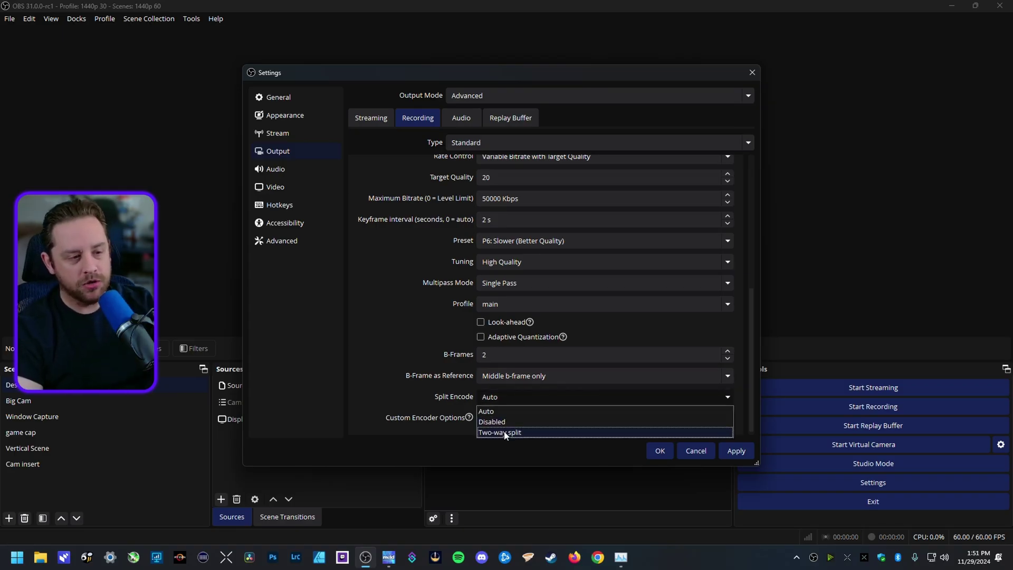
# Step: Choose Two-way split in the Split Encode dropdown
pyautogui.click(508, 433)
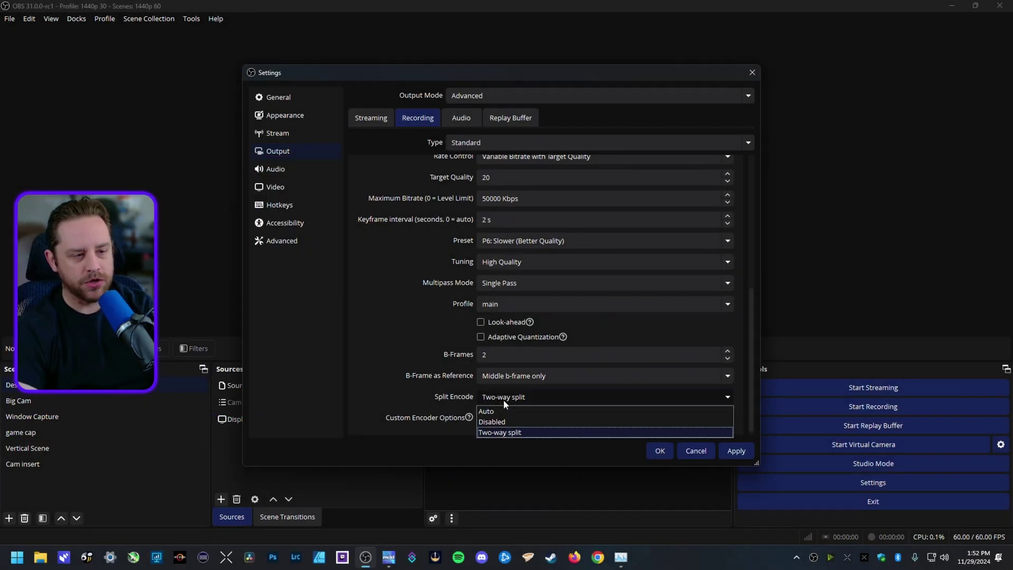
pyautogui.click(497, 418)
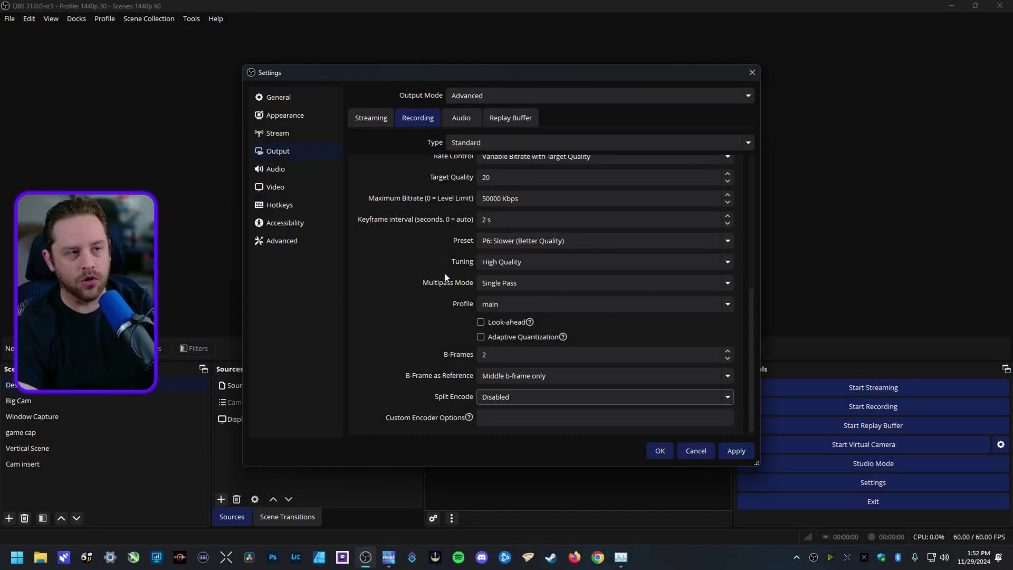
pyautogui.click(559, 403)
pyautogui.click(529, 439)
pyautogui.click(510, 398)
pyautogui.click(493, 428)
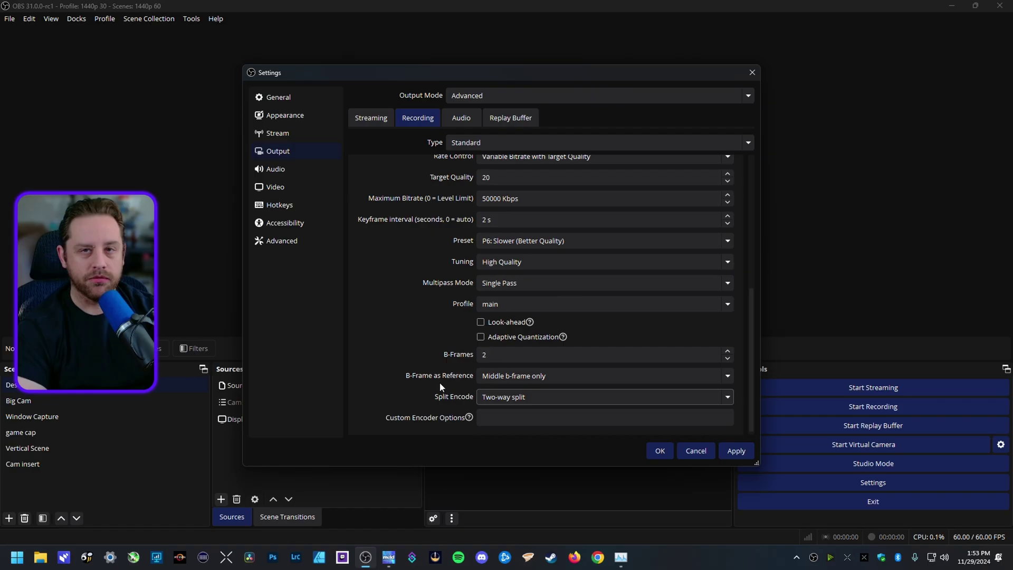
# Step: Confirm the Settings dialog with OK to save the recording encoder setup
pyautogui.click(660, 451)
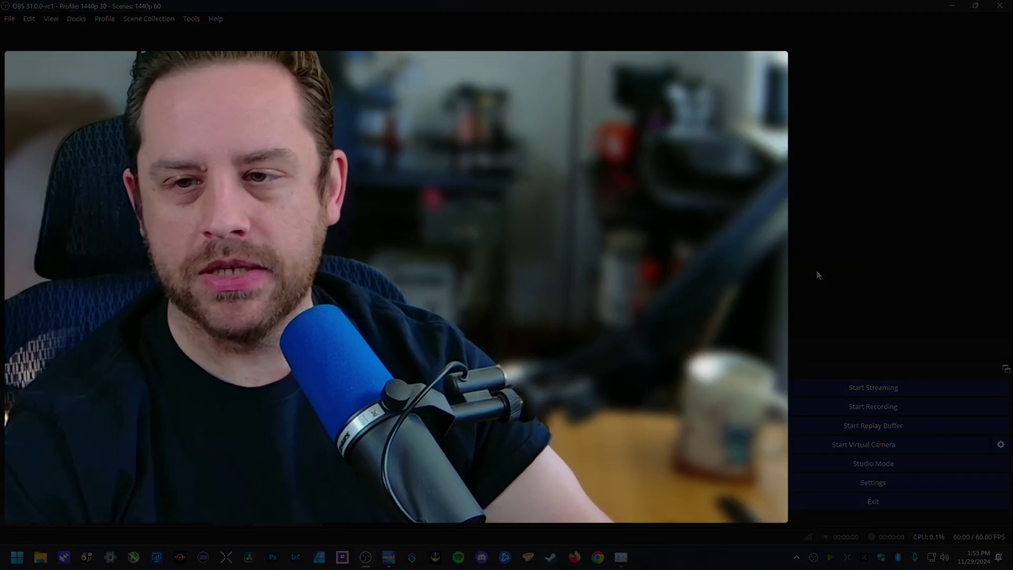